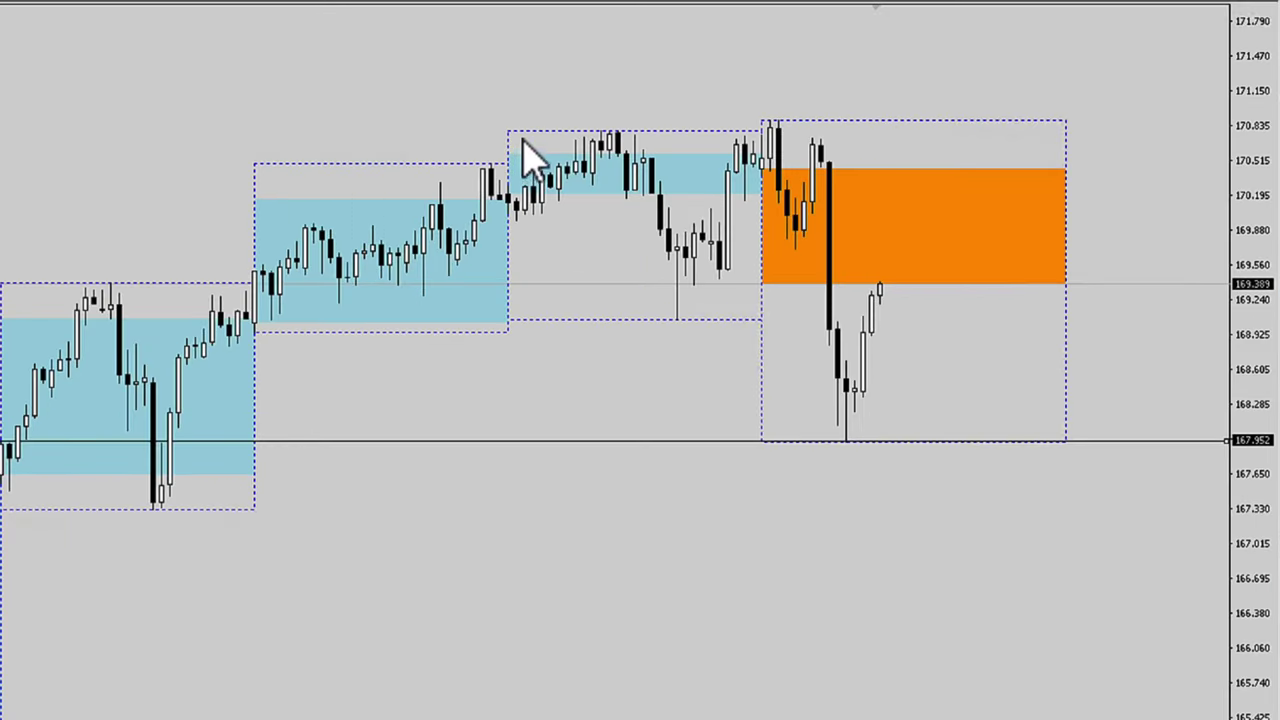
mouse_move(512, 131)
mouse_down()
mouse_move(486, 132)
mouse_move(520, 135)
mouse_move(509, 153)
mouse_up()
drag(505, 321, 525, 326)
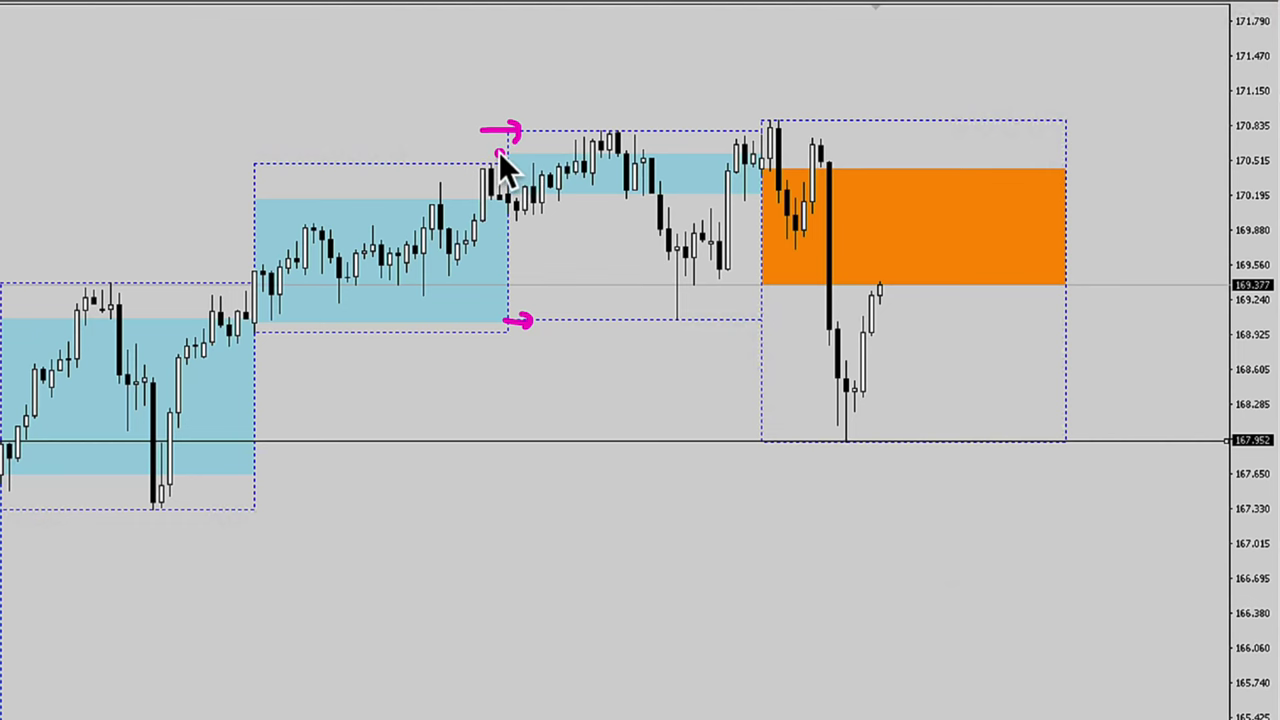
drag(487, 152, 513, 151)
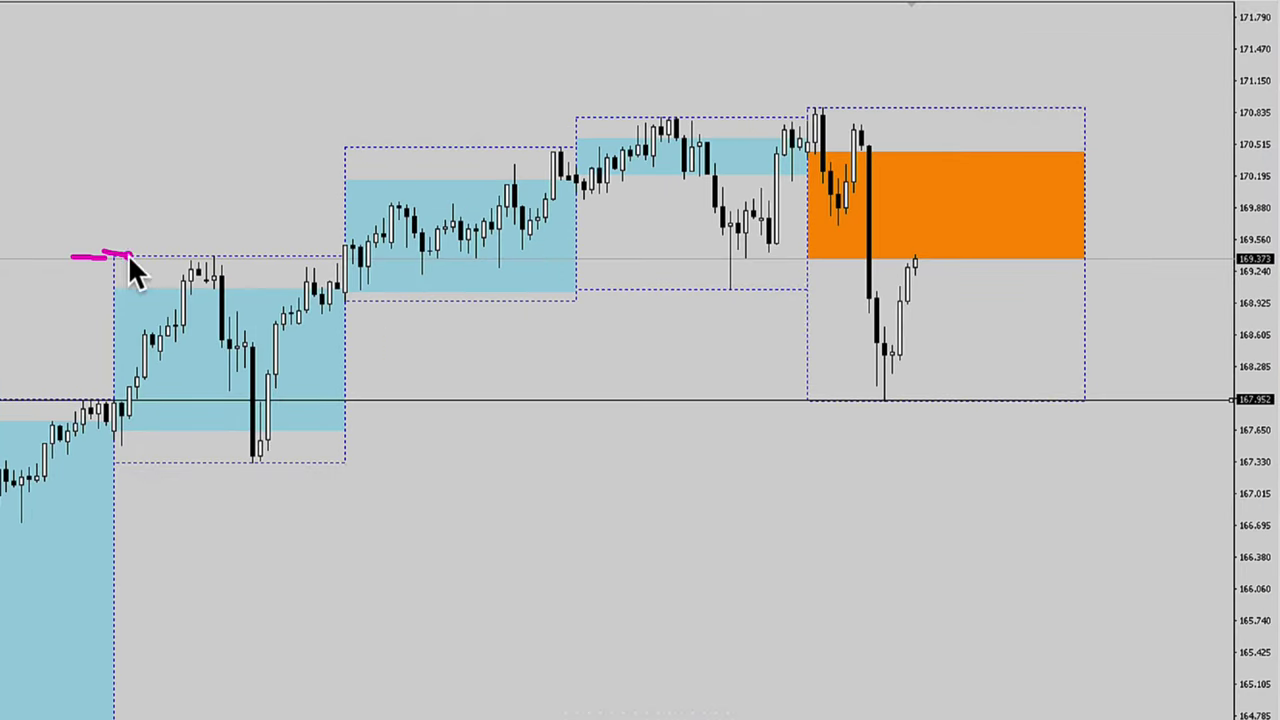
drag(128, 254, 131, 263)
drag(328, 160, 347, 143)
drag(553, 118, 581, 112)
click(583, 195)
mouse_move(838, 106)
mouse_down()
mouse_move(808, 107)
mouse_move(822, 132)
mouse_up()
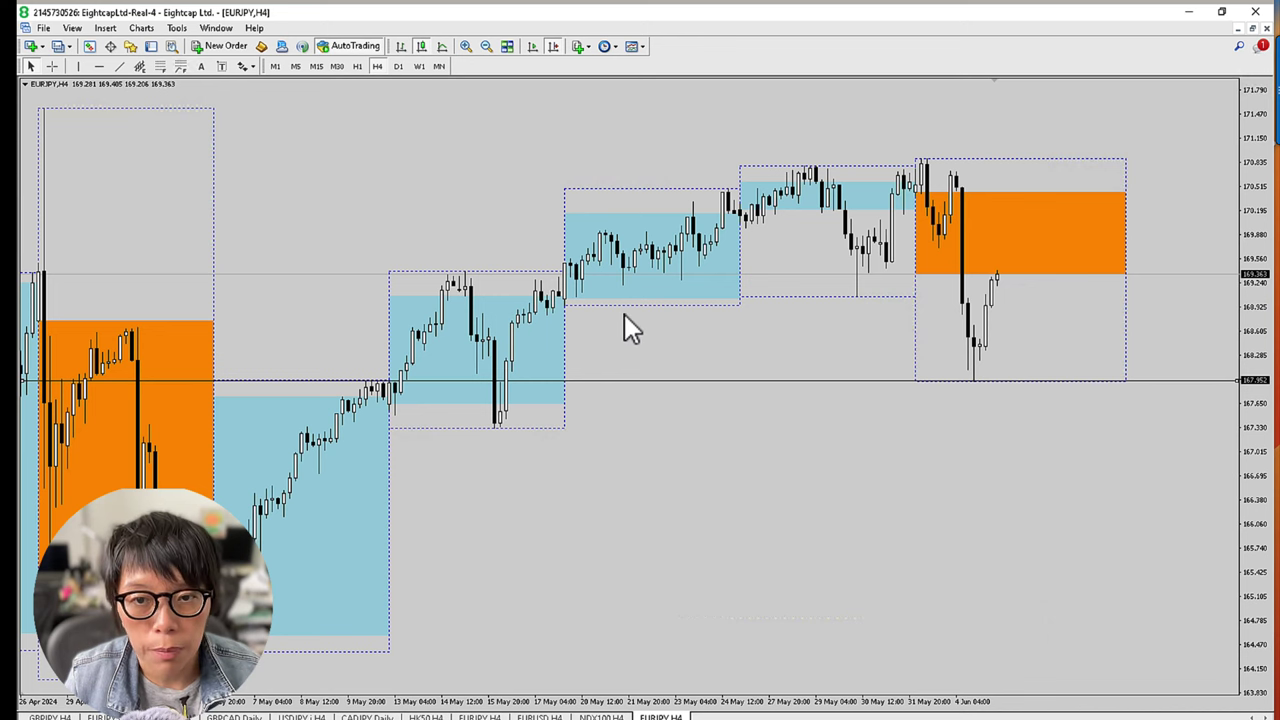
Sketch magenta lines along the blue box tops and mark the top of a candle
drag(569, 190, 732, 190)
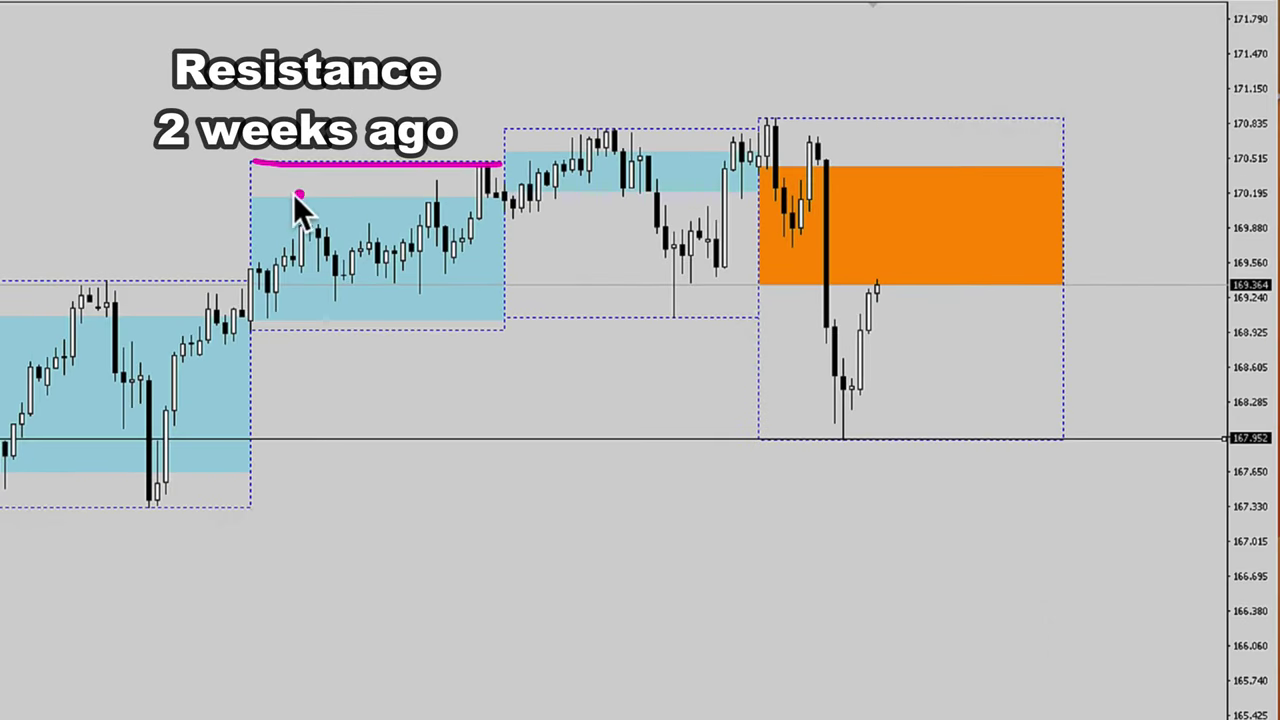
drag(506, 130, 883, 118)
click(589, 134)
click(821, 131)
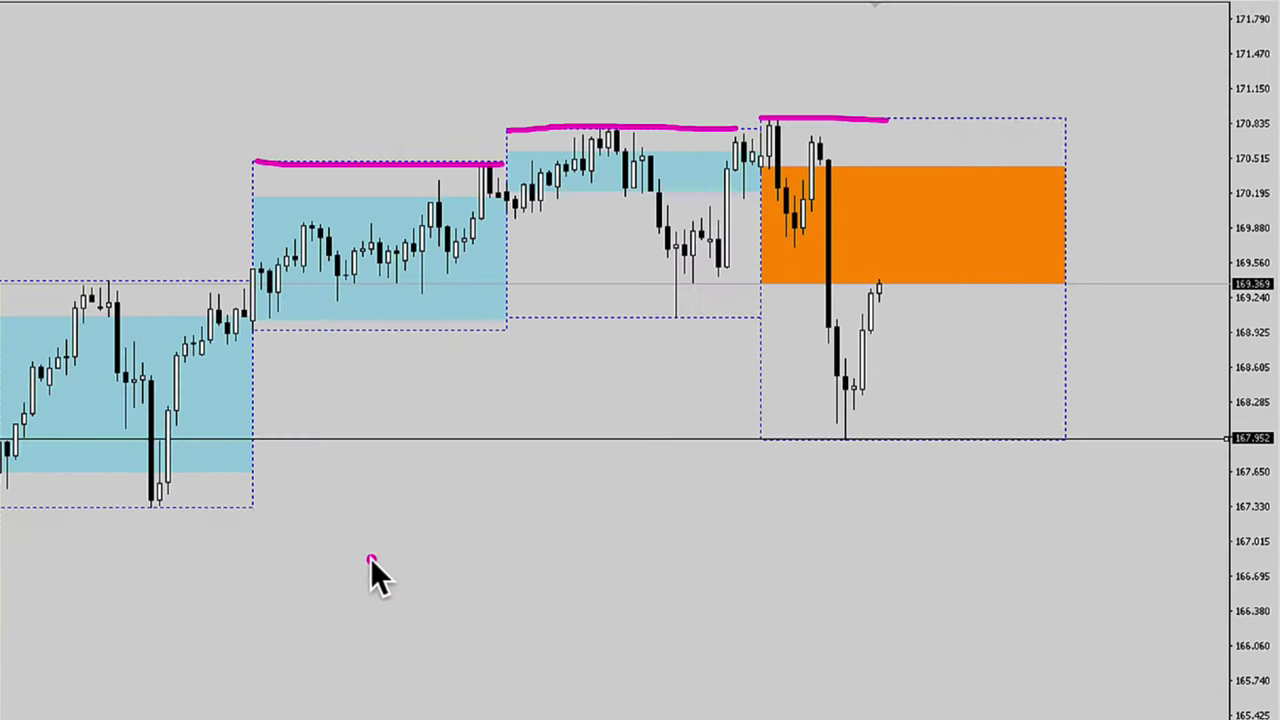
Draw a horizontal line with bracket, arrowhead and dot marks below the chart, then clear them
drag(646, 465, 863, 474)
drag(545, 615, 540, 512)
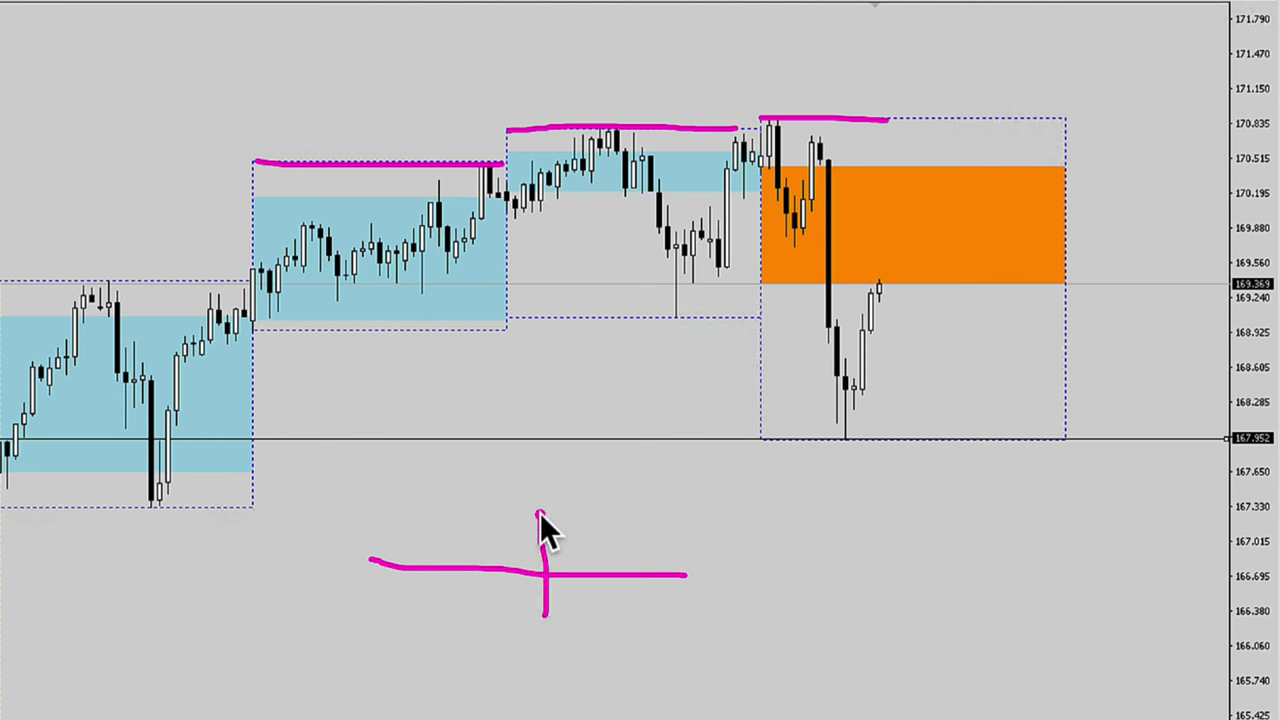
drag(566, 590, 556, 611)
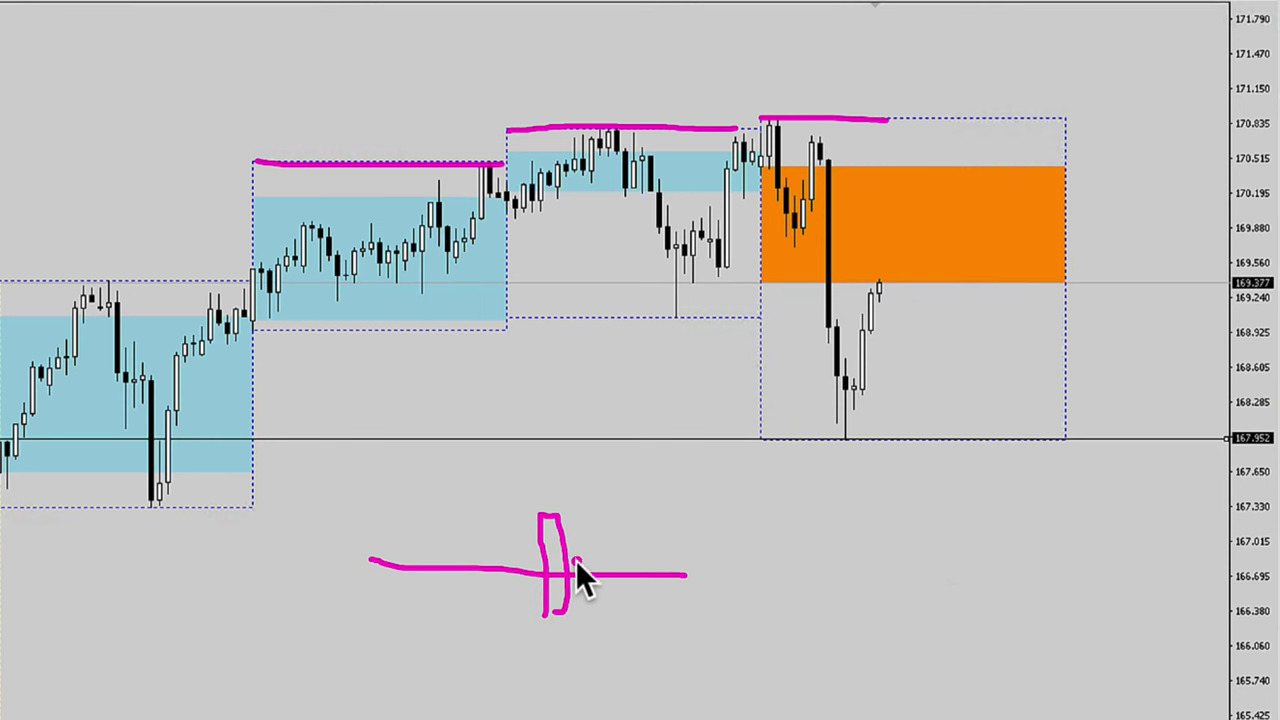
mouse_move(380, 573)
mouse_down()
mouse_move(352, 584)
mouse_move(346, 567)
mouse_move(388, 590)
mouse_up()
click(577, 521)
mouse_move(573, 520)
mouse_down()
mouse_move(595, 597)
mouse_move(583, 607)
mouse_move(622, 595)
mouse_up()
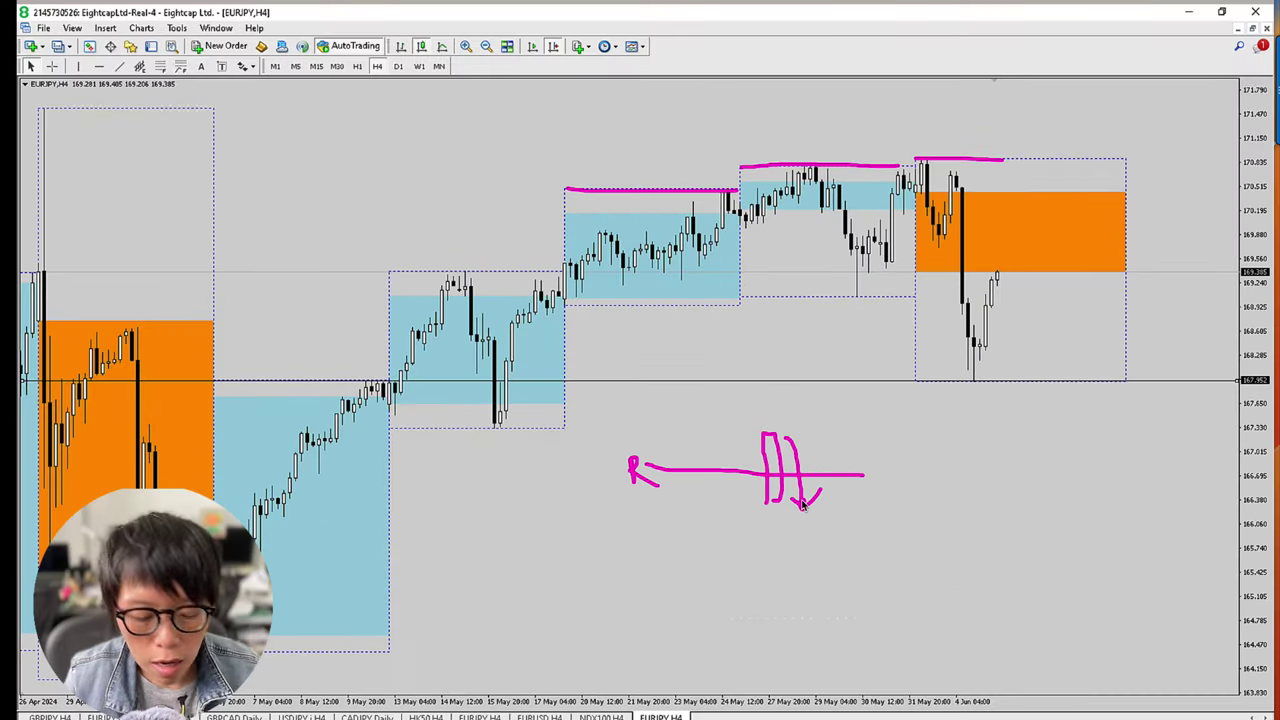
key(Escape)
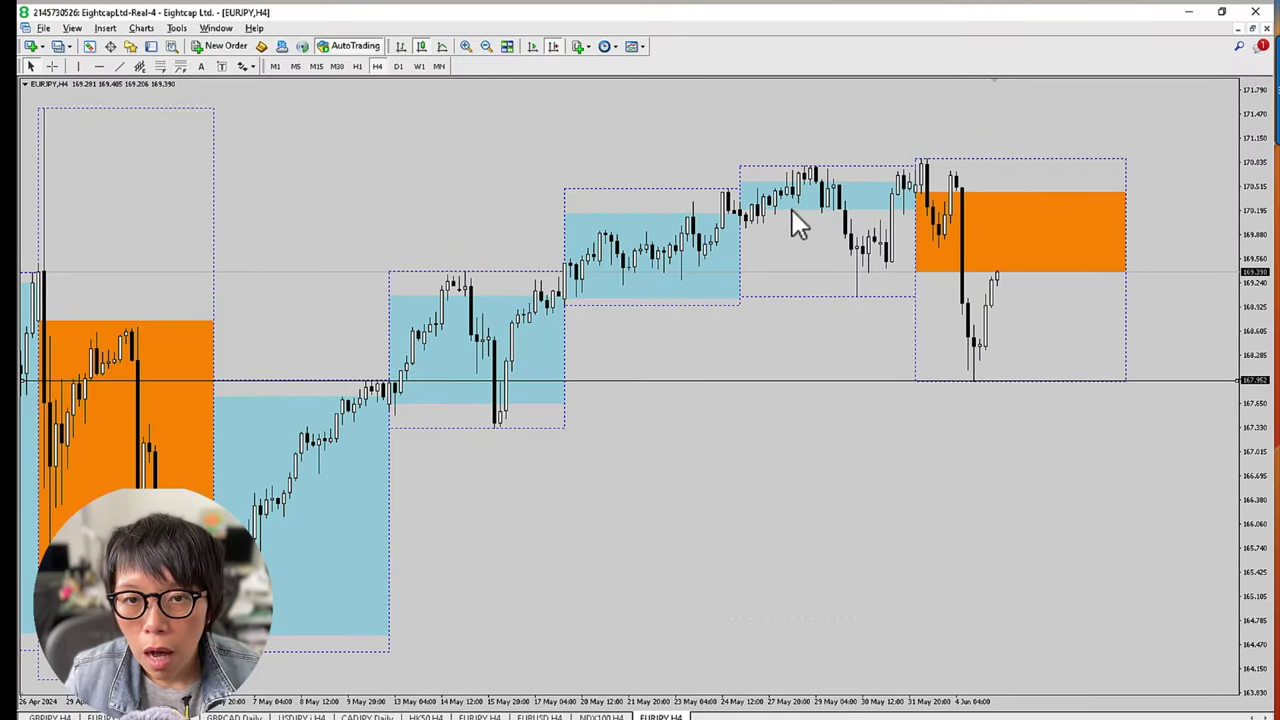
Draw resistance lines along the tops of the upper and left blue boxes
click(740, 166)
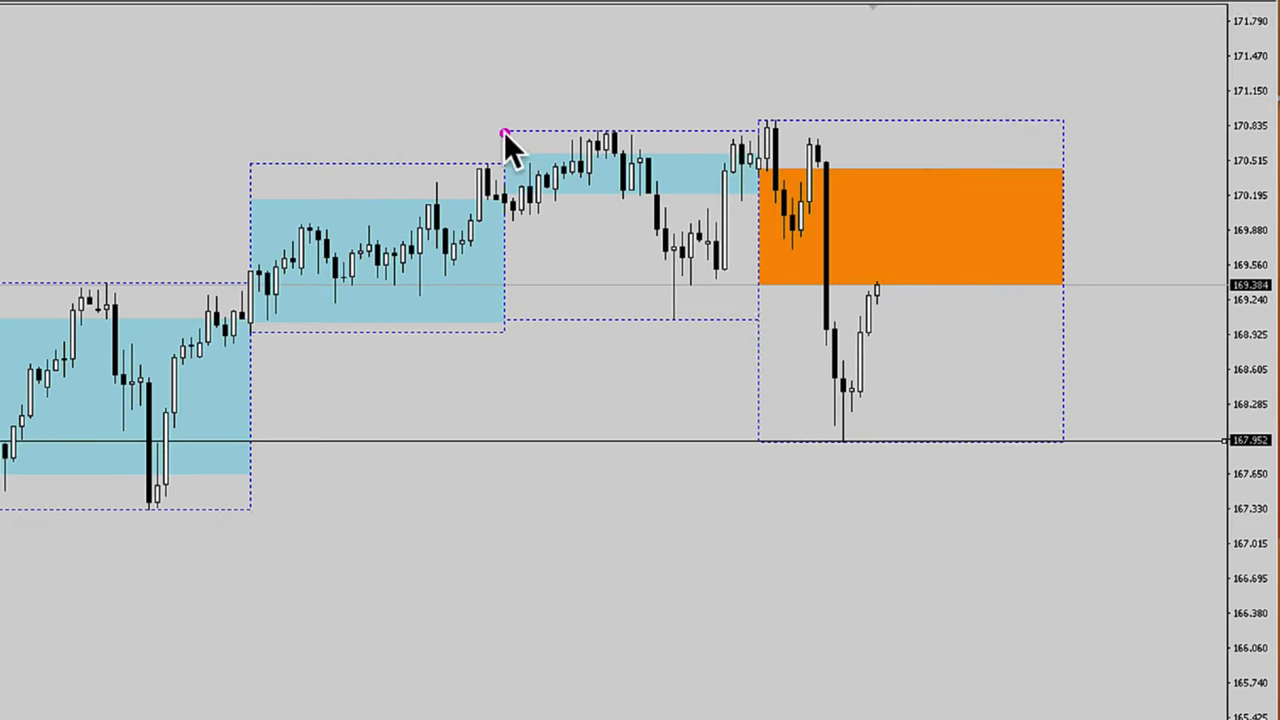
drag(504, 131, 750, 130)
drag(250, 162, 499, 162)
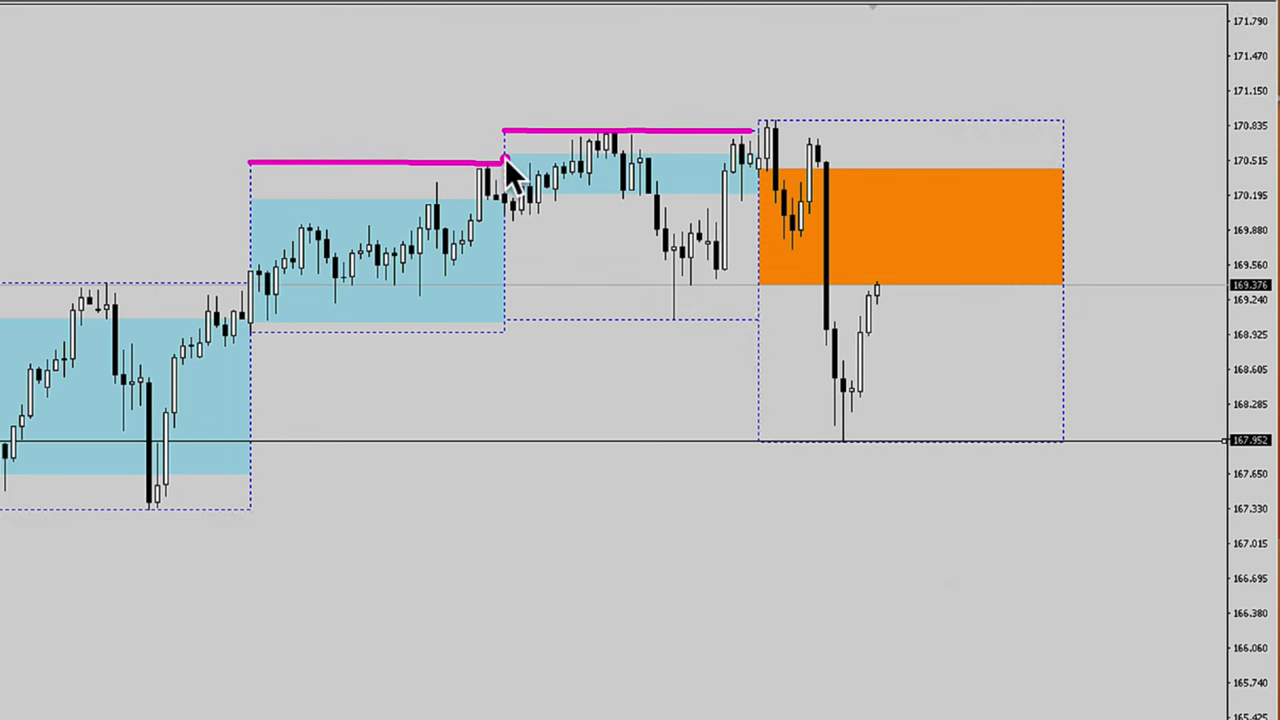
Number the highs 1 and 2 with strokes, extend the level-2 line right, then clear these marks
mouse_move(610, 88)
mouse_down()
mouse_move(612, 112)
mouse_move(634, 129)
mouse_move(624, 80)
mouse_up()
mouse_move(336, 118)
mouse_down()
mouse_move(360, 147)
mouse_move(318, 132)
mouse_move(352, 148)
mouse_up()
drag(640, 152, 646, 154)
mouse_move(776, 84)
mouse_down()
mouse_move(775, 108)
mouse_move(784, 99)
mouse_up()
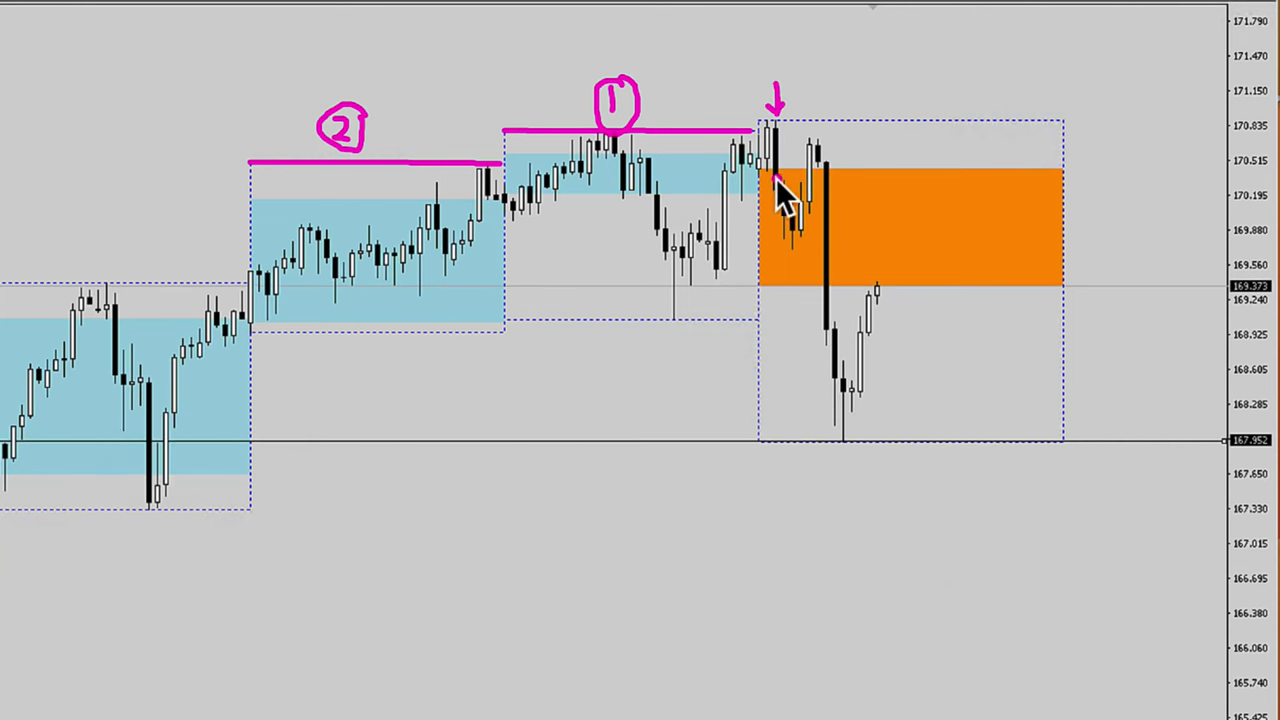
click(783, 234)
drag(472, 161, 790, 163)
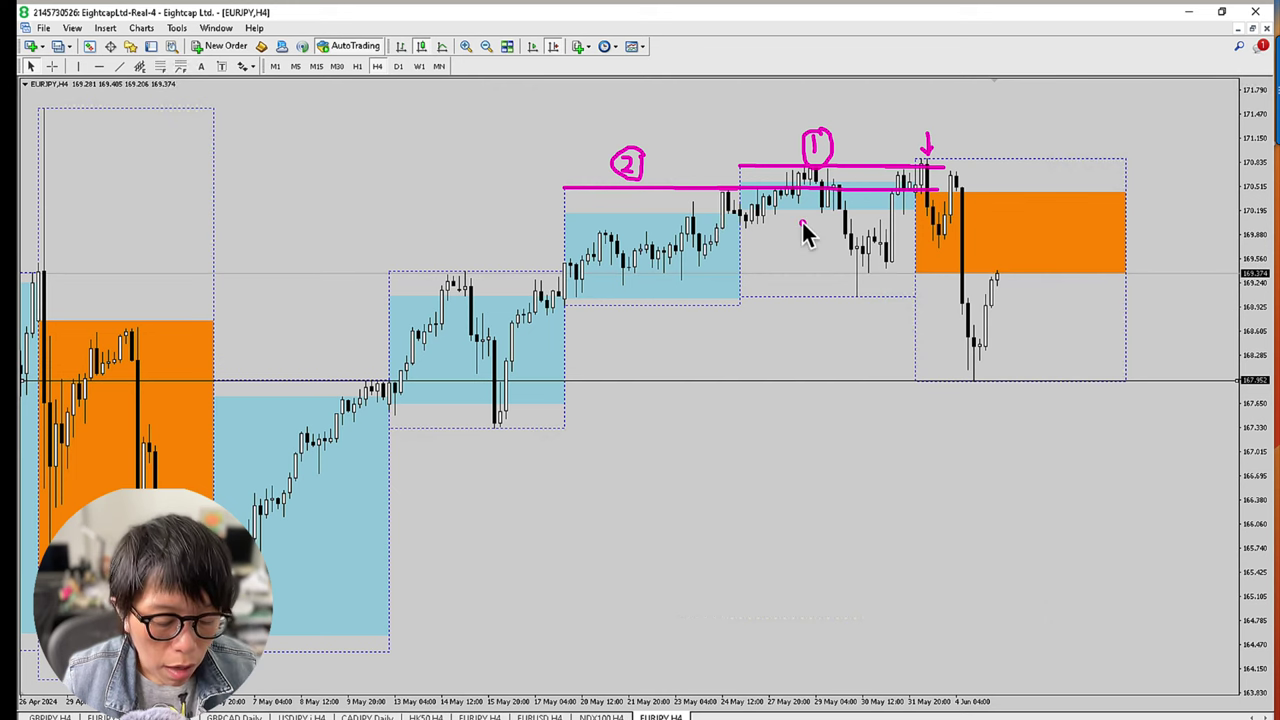
key(Escape)
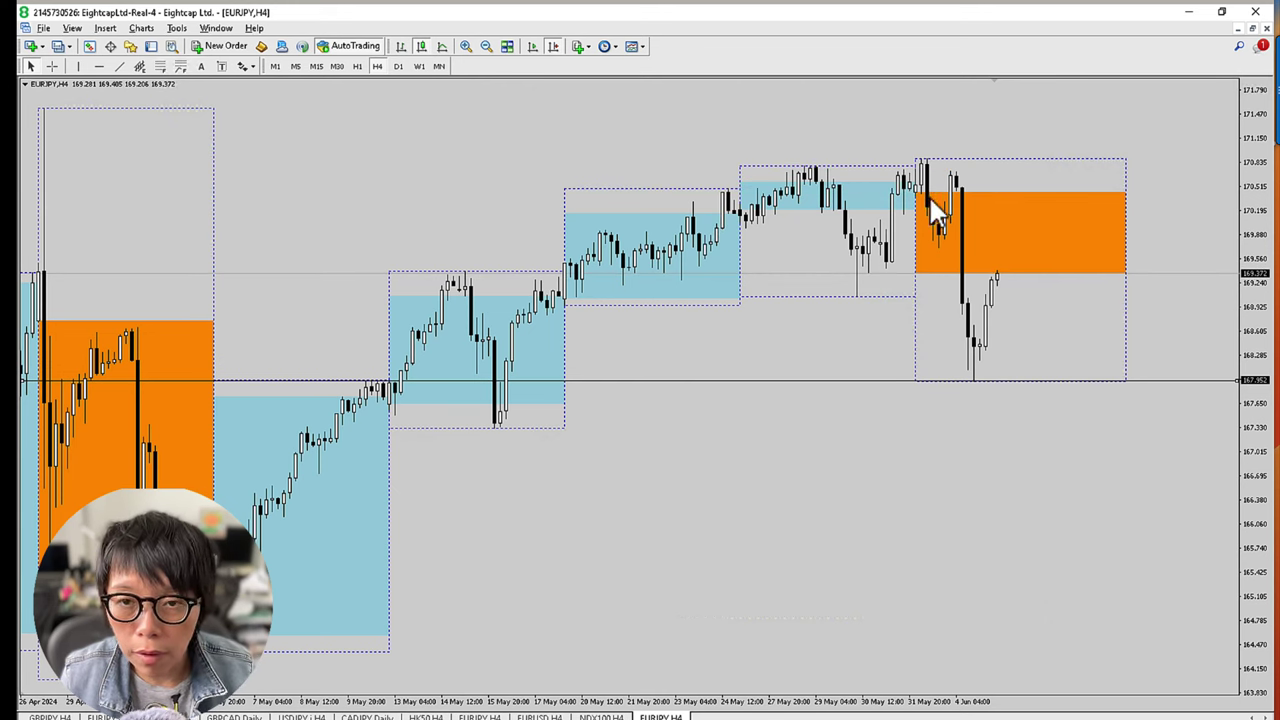
Write an L above the high candle with a dash beneath it, undoing the stray dot
drag(925, 126, 934, 159)
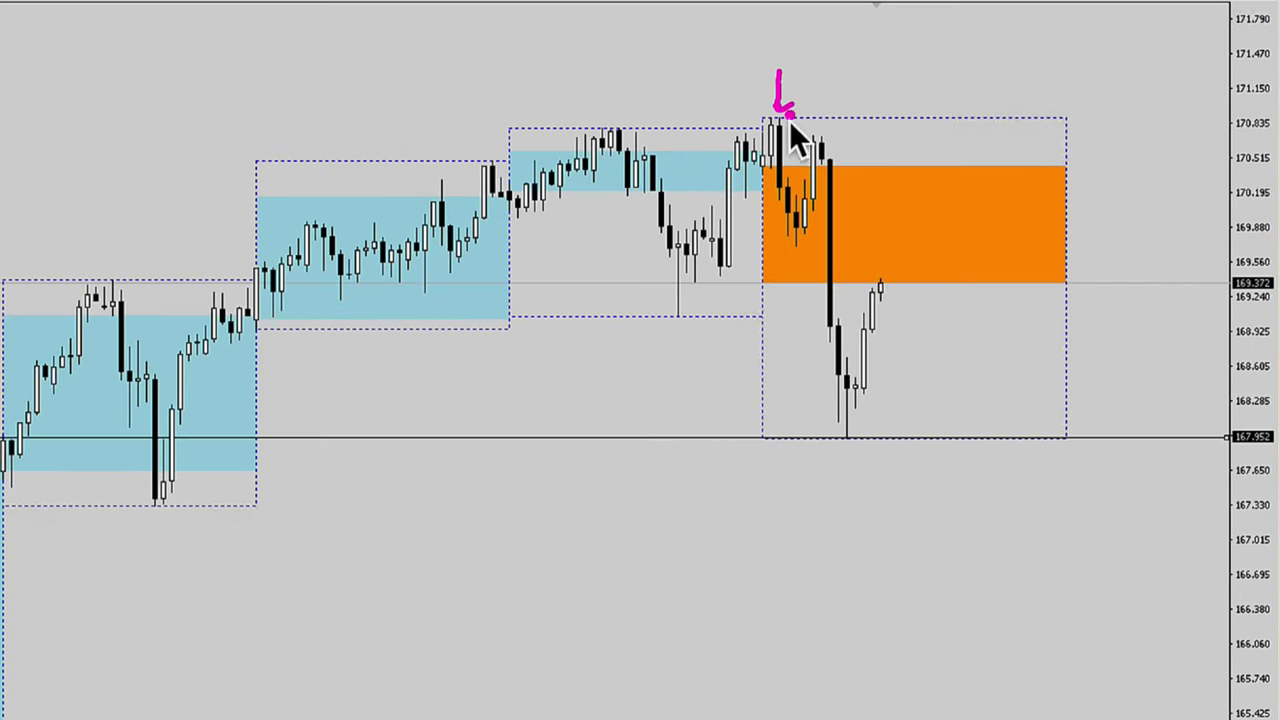
drag(773, 187, 786, 188)
click(824, 284)
key(ctrl+z)
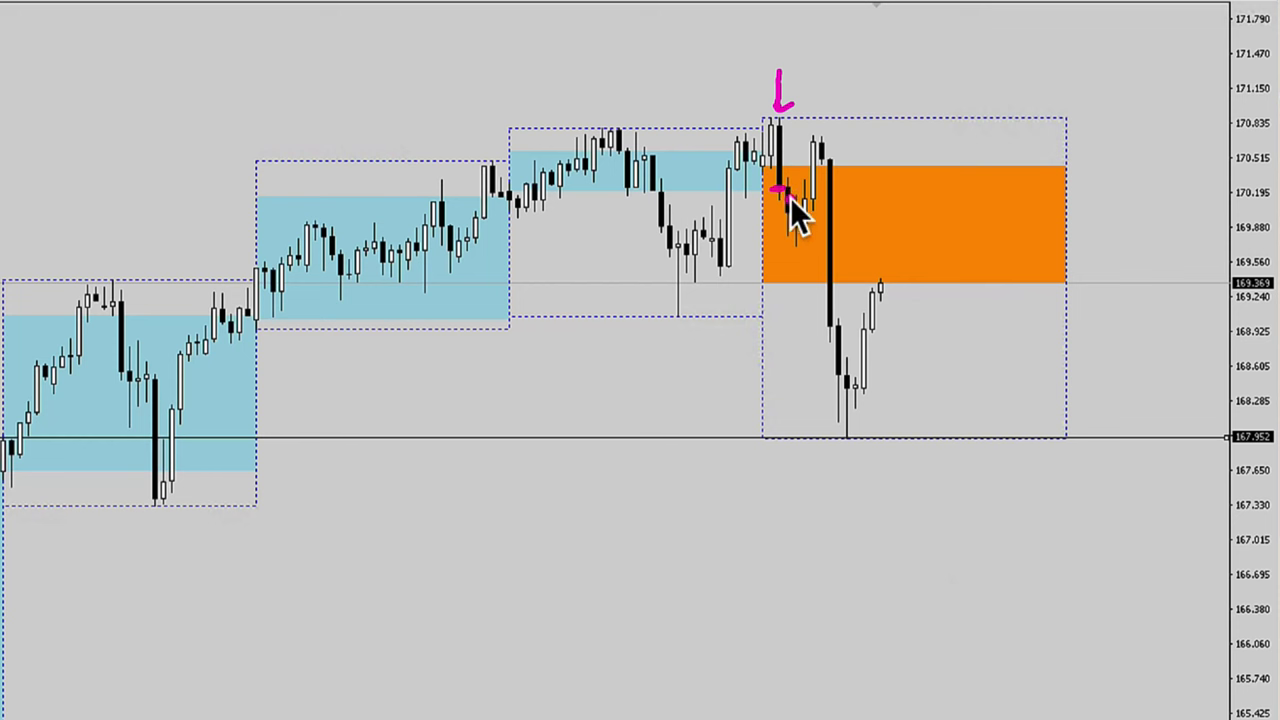
Draw long lines at the lower and higher levels with a down arrow onto the upper line
drag(481, 161, 895, 161)
drag(625, 127, 912, 130)
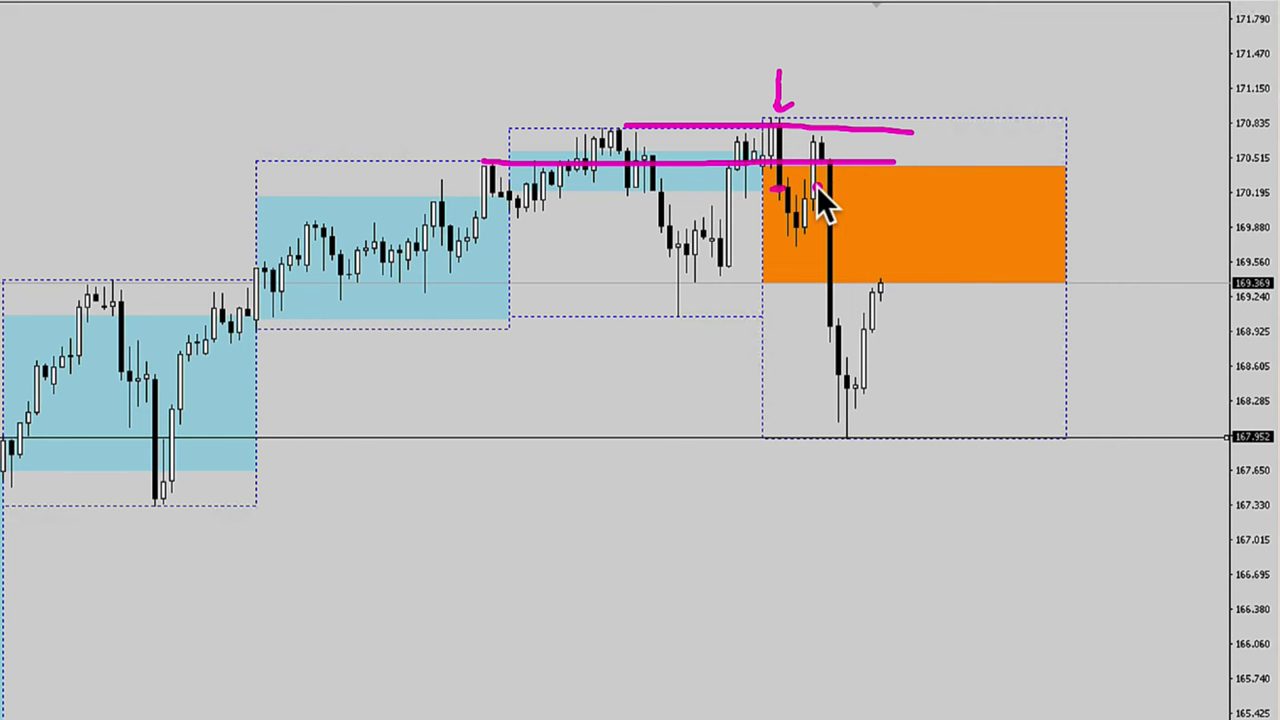
drag(831, 68, 826, 128)
drag(814, 120, 838, 122)
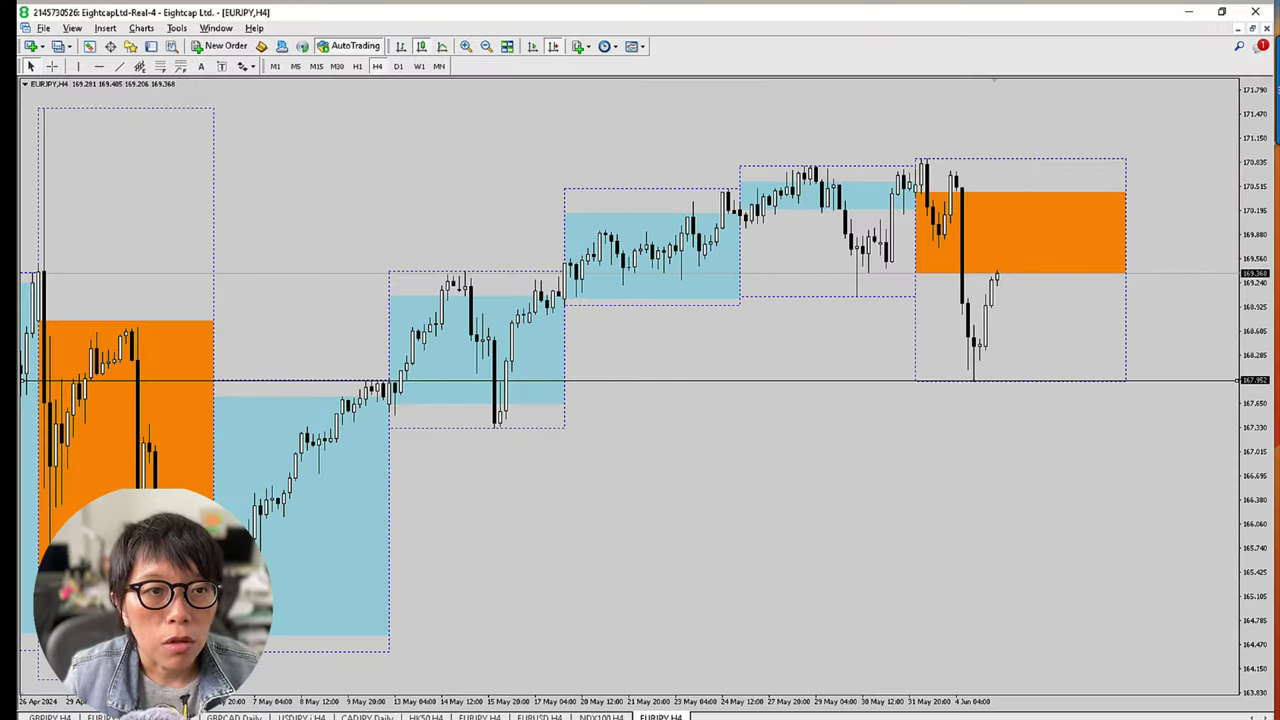
Check the open trades and mark the 170.342 sell entry level, erasing the extra pen stroke
click(151, 47)
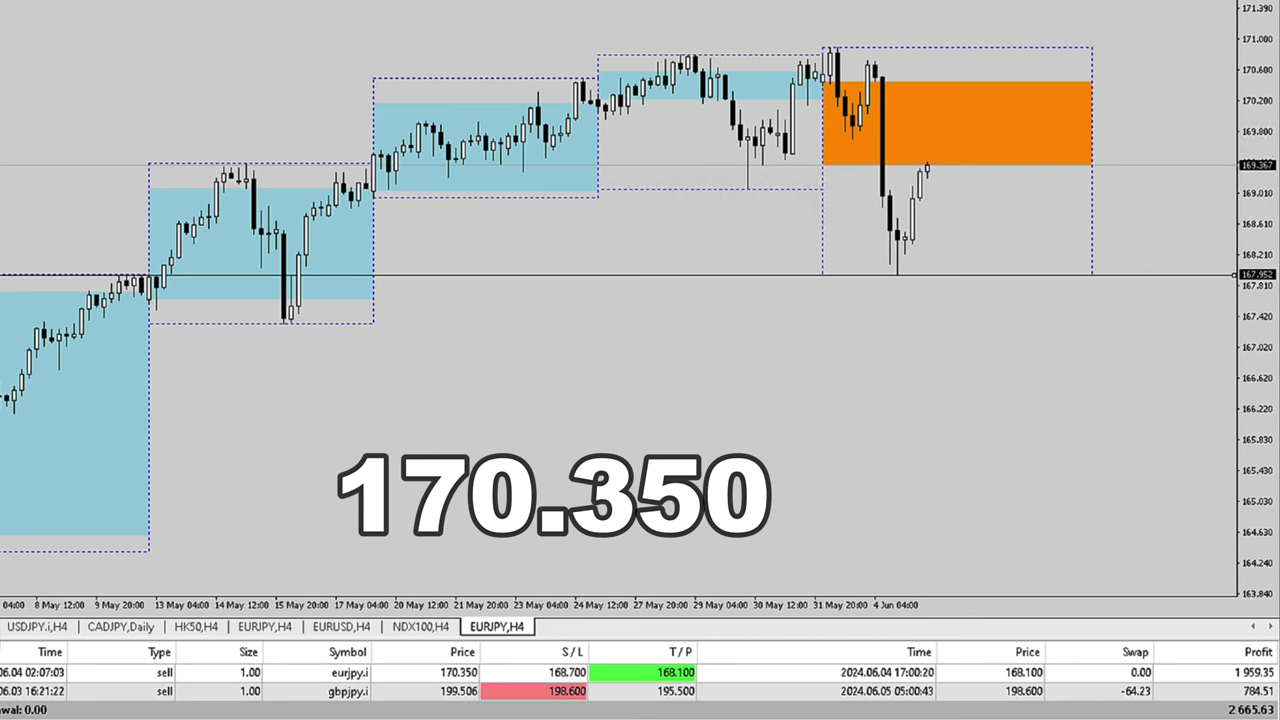
mouse_move(846, 91)
mouse_down()
mouse_move(818, 100)
mouse_move(826, 88)
mouse_up()
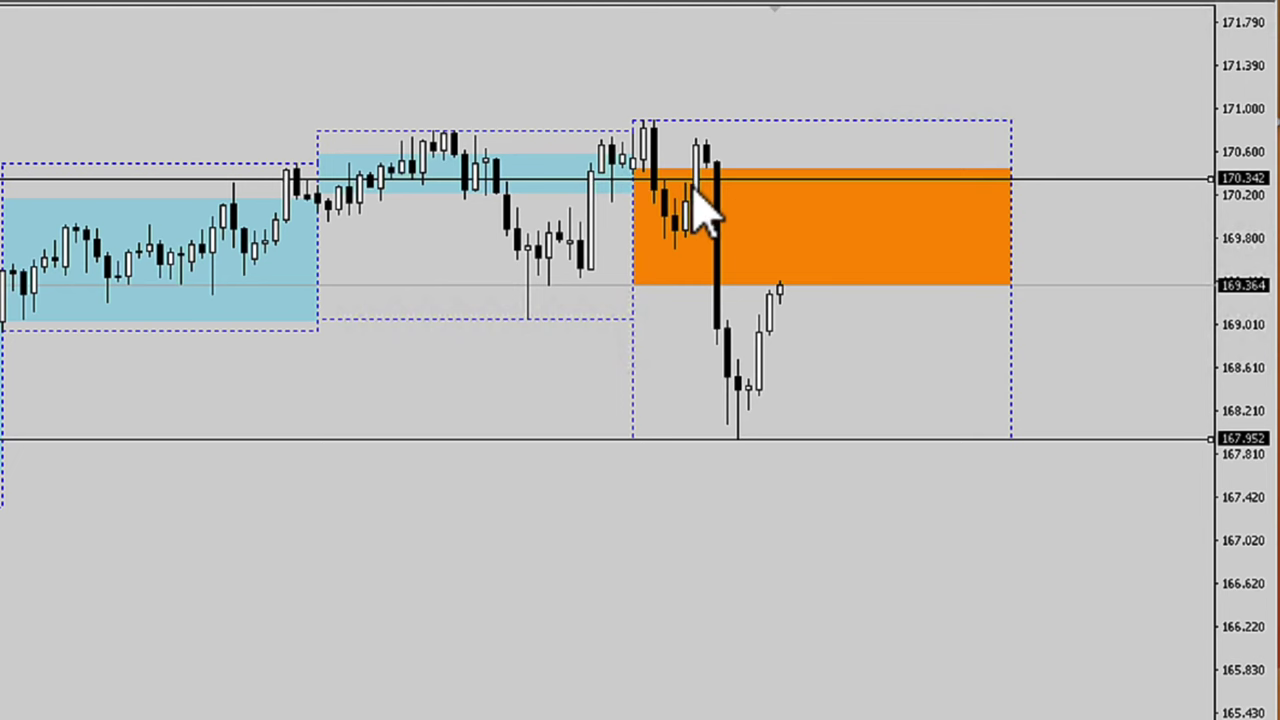
mouse_move(660, 145)
mouse_down()
mouse_move(700, 178)
mouse_move(693, 207)
mouse_up()
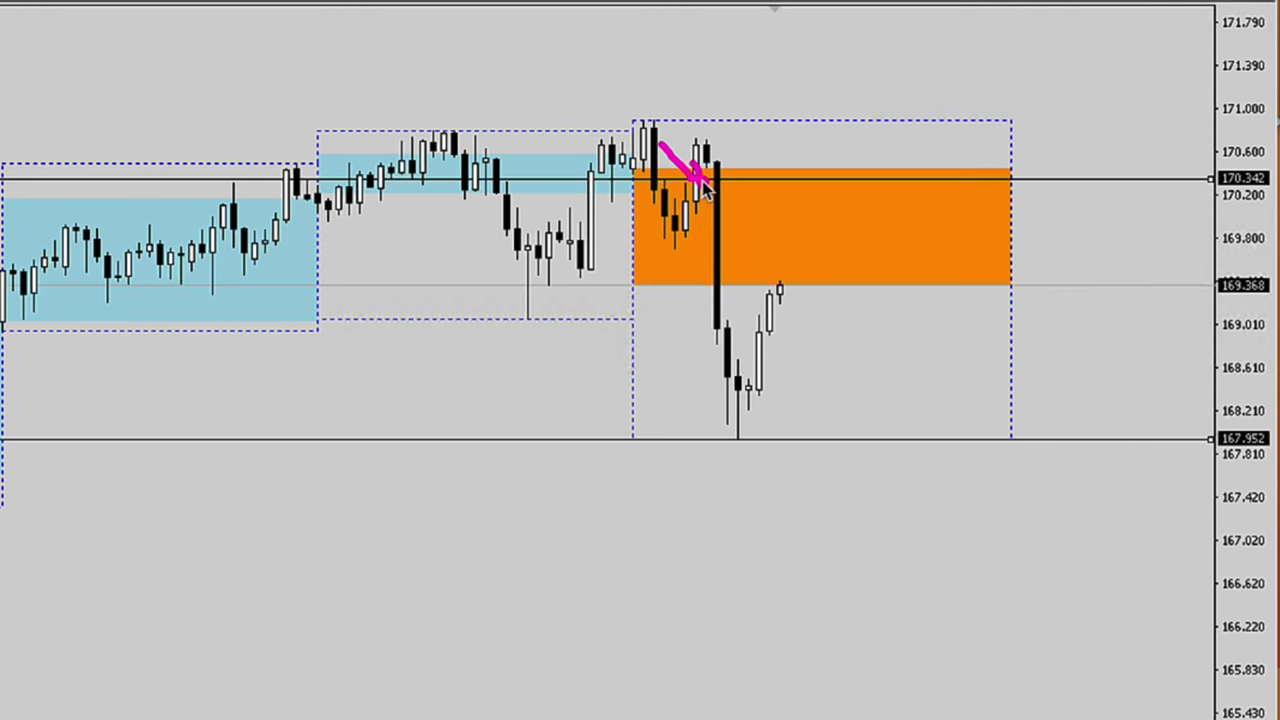
key(Escape)
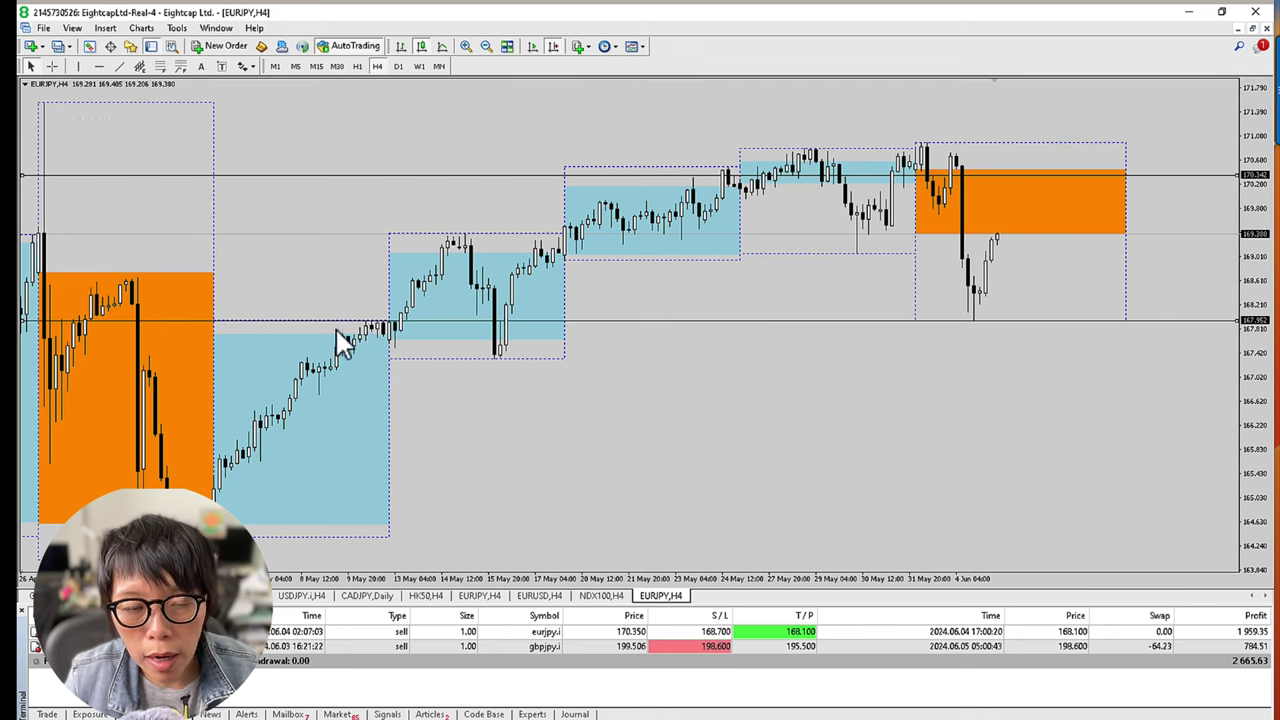
Mark each blue box's high with arrows and circle the highest candle, undoing a stray dot
drag(222, 332, 248, 309)
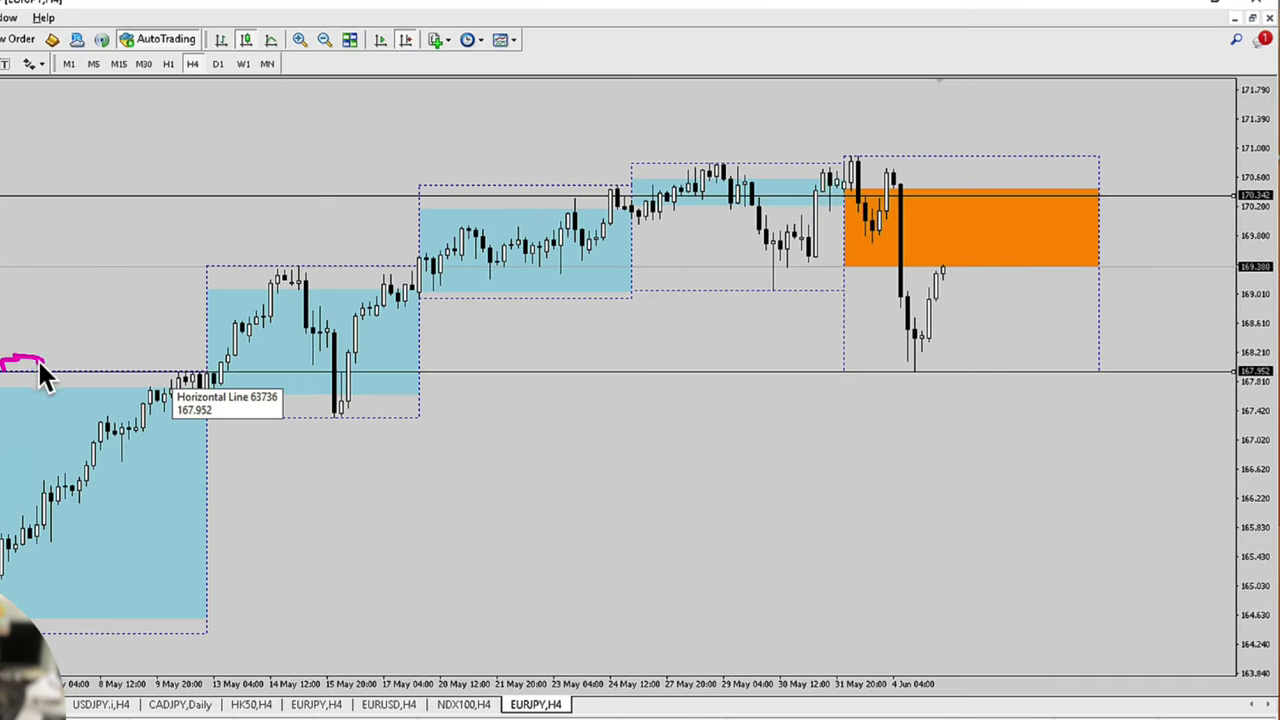
drag(368, 240, 391, 238)
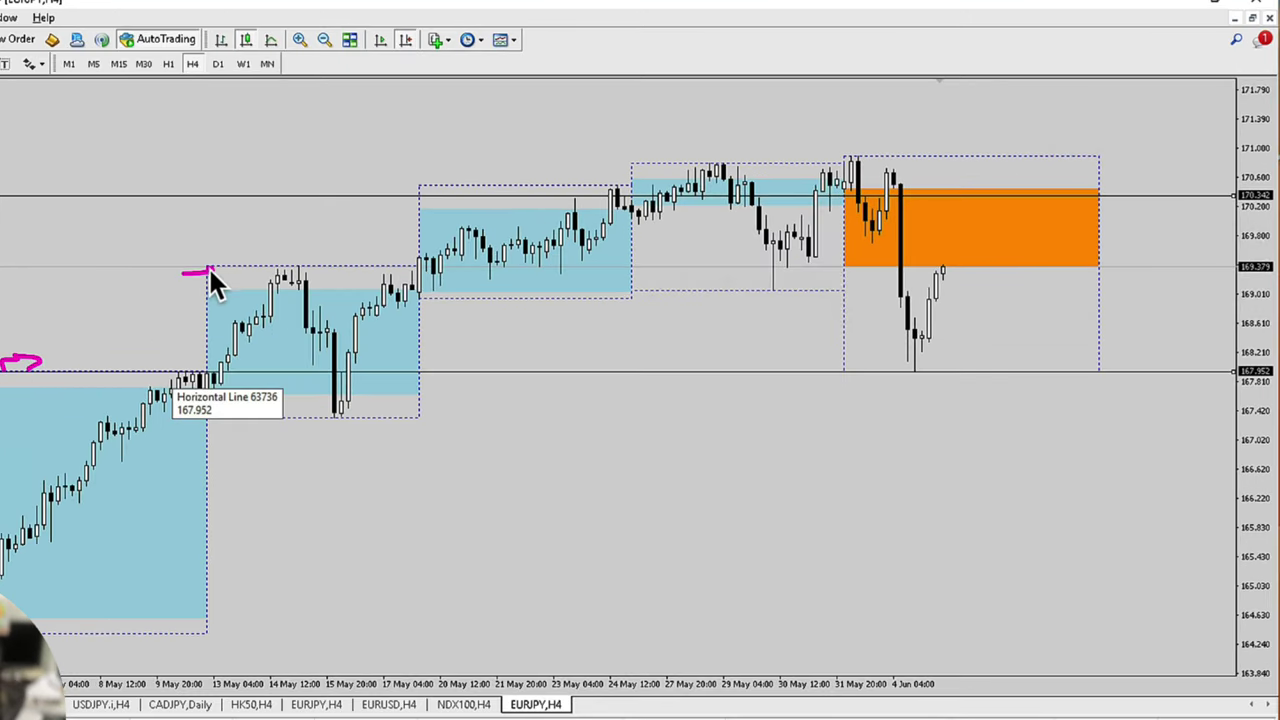
drag(420, 186, 452, 181)
drag(601, 158, 646, 161)
drag(859, 144, 866, 163)
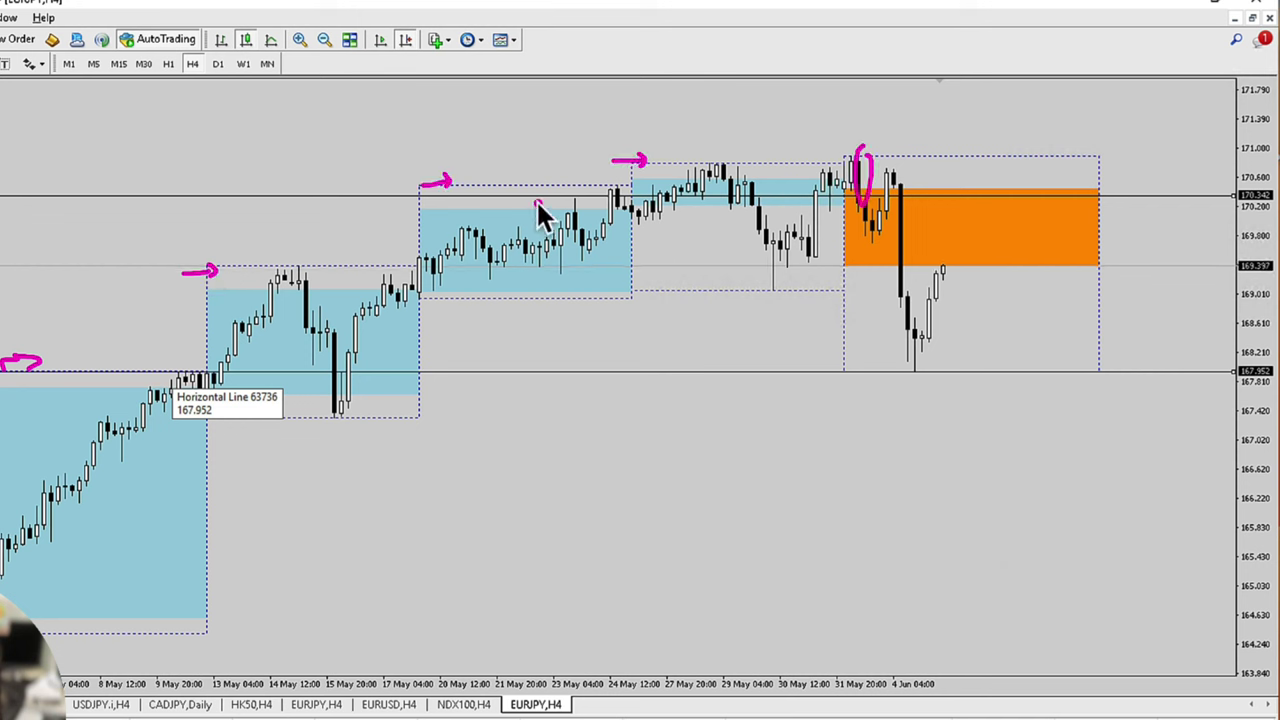
drag(594, 259, 598, 265)
key(ctrl+z)
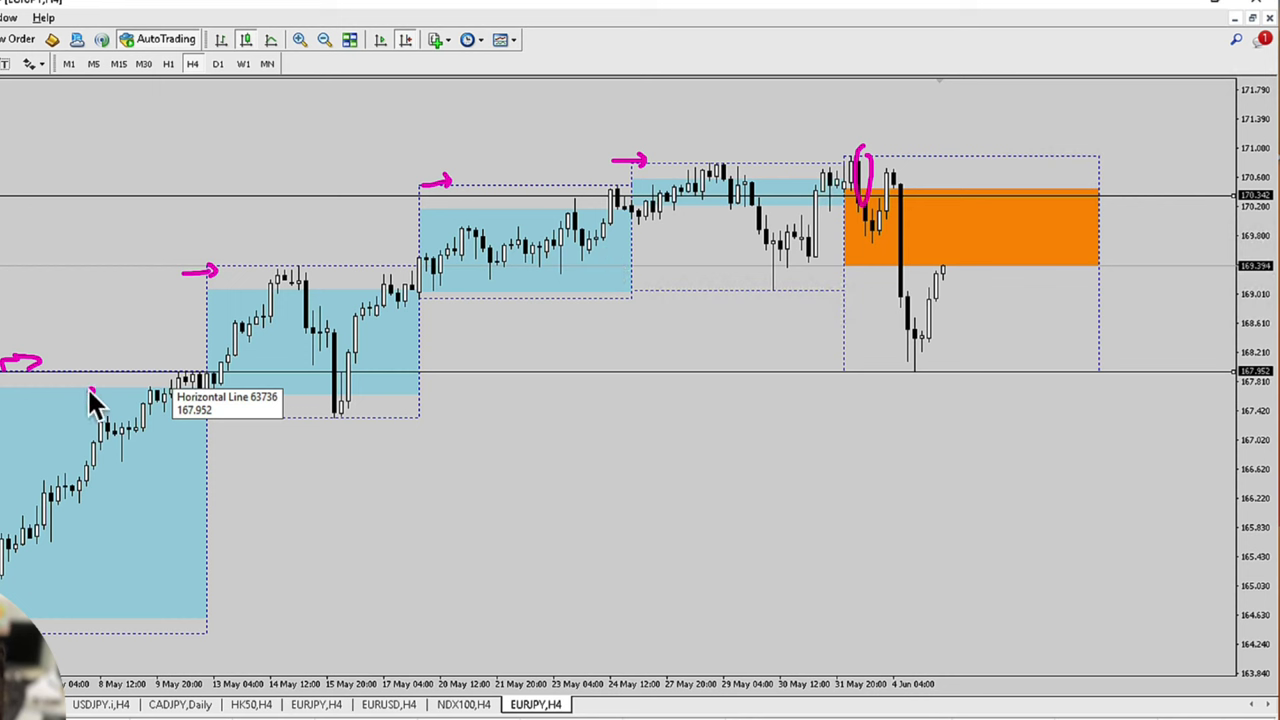
Trace the drop to the 167.952 level, circle the 168.100 take-profit, then clear the pen marks
mouse_move(6, 372)
mouse_down()
mouse_move(229, 372)
mouse_move(160, 371)
mouse_up()
drag(783, 341, 785, 345)
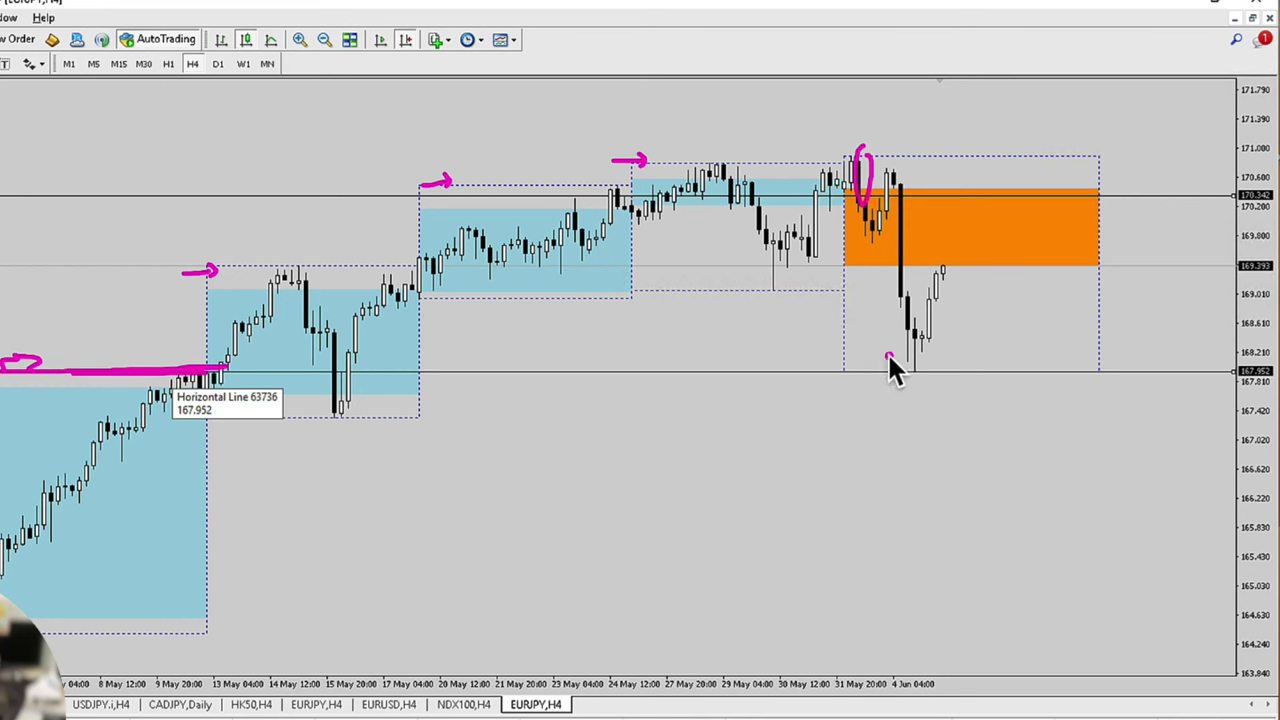
drag(885, 175, 898, 372)
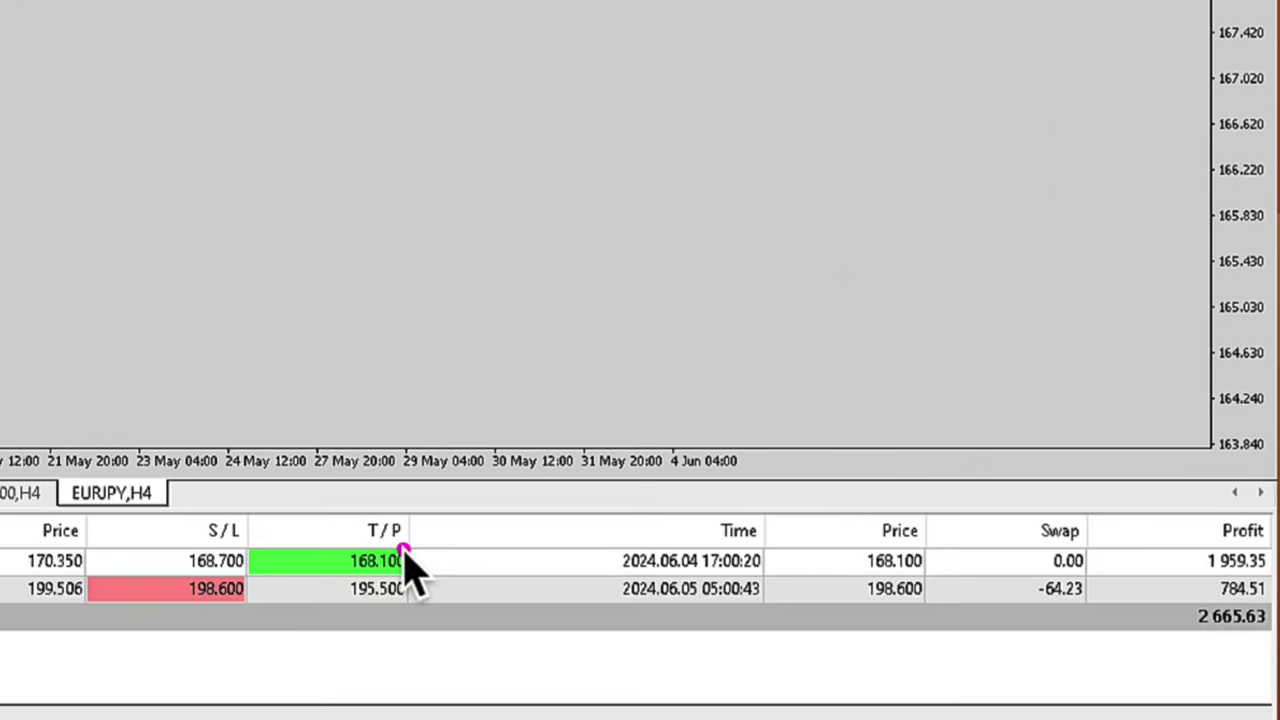
drag(715, 719, 667, 719)
mouse_move(330, 532)
mouse_down()
mouse_move(332, 570)
mouse_move(414, 587)
mouse_move(430, 548)
mouse_up()
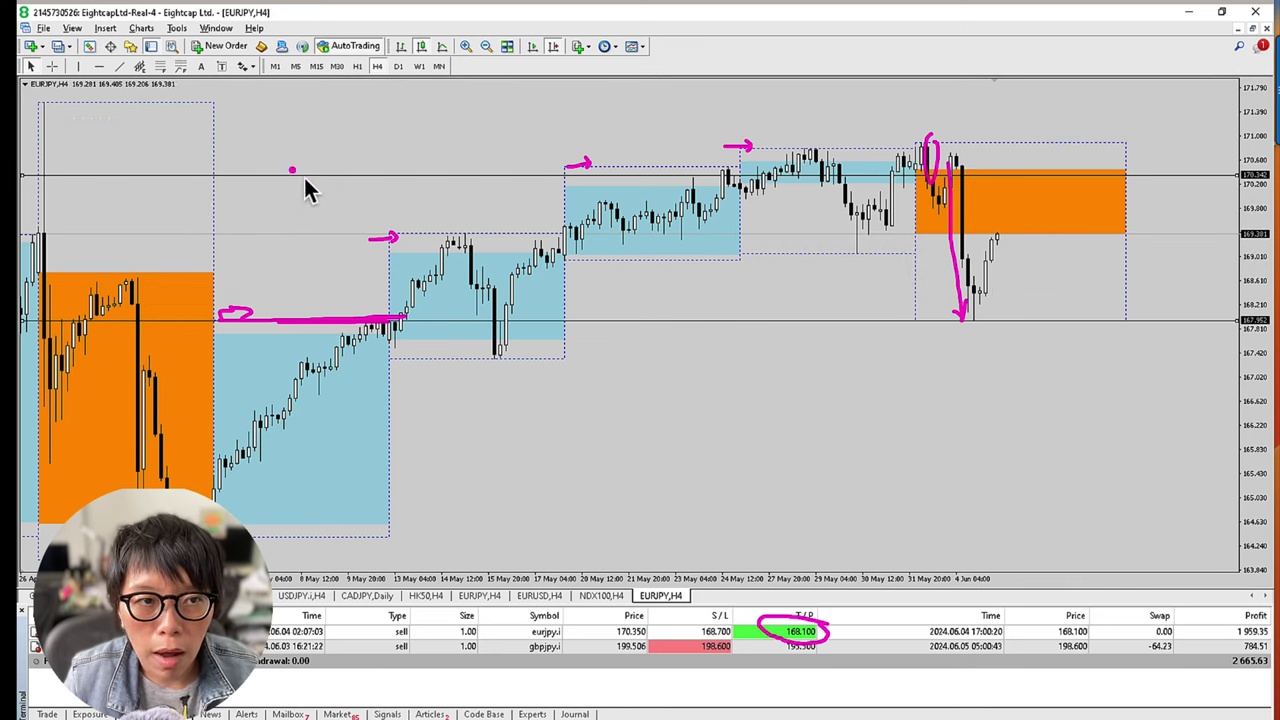
key(Escape)
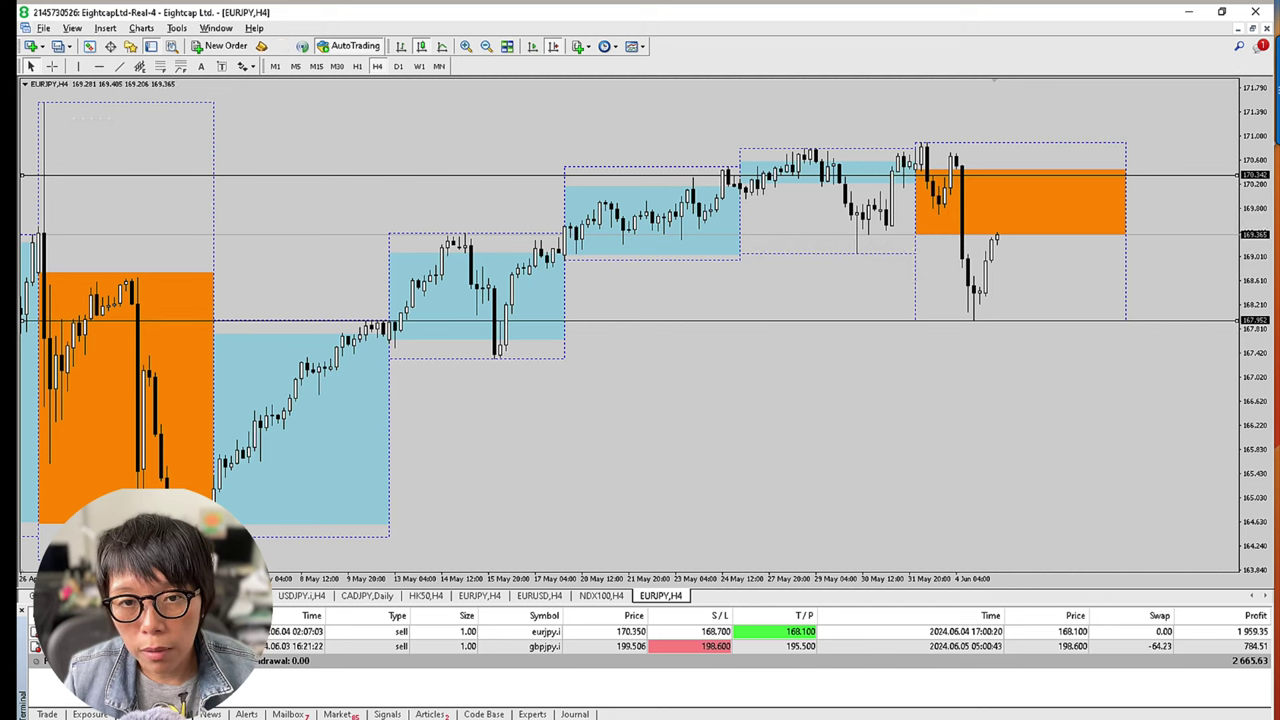
drag(395, 232, 454, 232)
drag(95, 232, 1008, 232)
drag(265, 268, 995, 268)
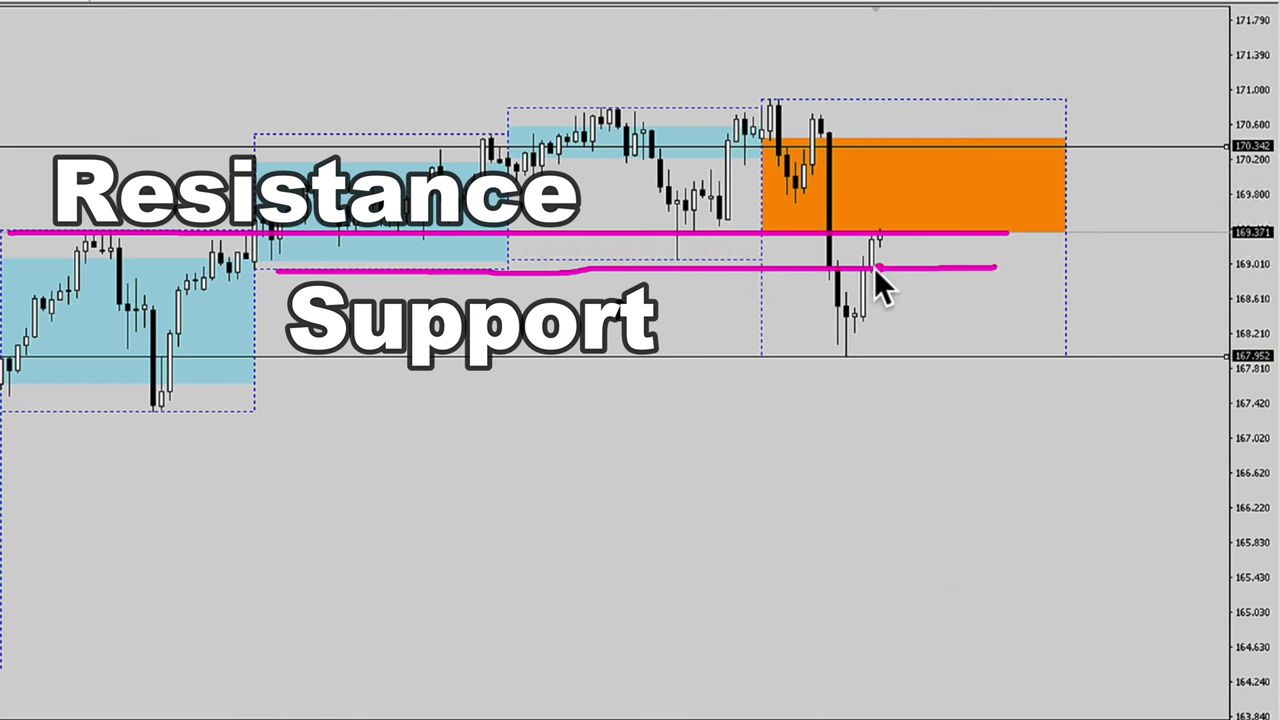
mouse_move(879, 236)
mouse_down()
mouse_move(894, 277)
mouse_move(917, 269)
mouse_up()
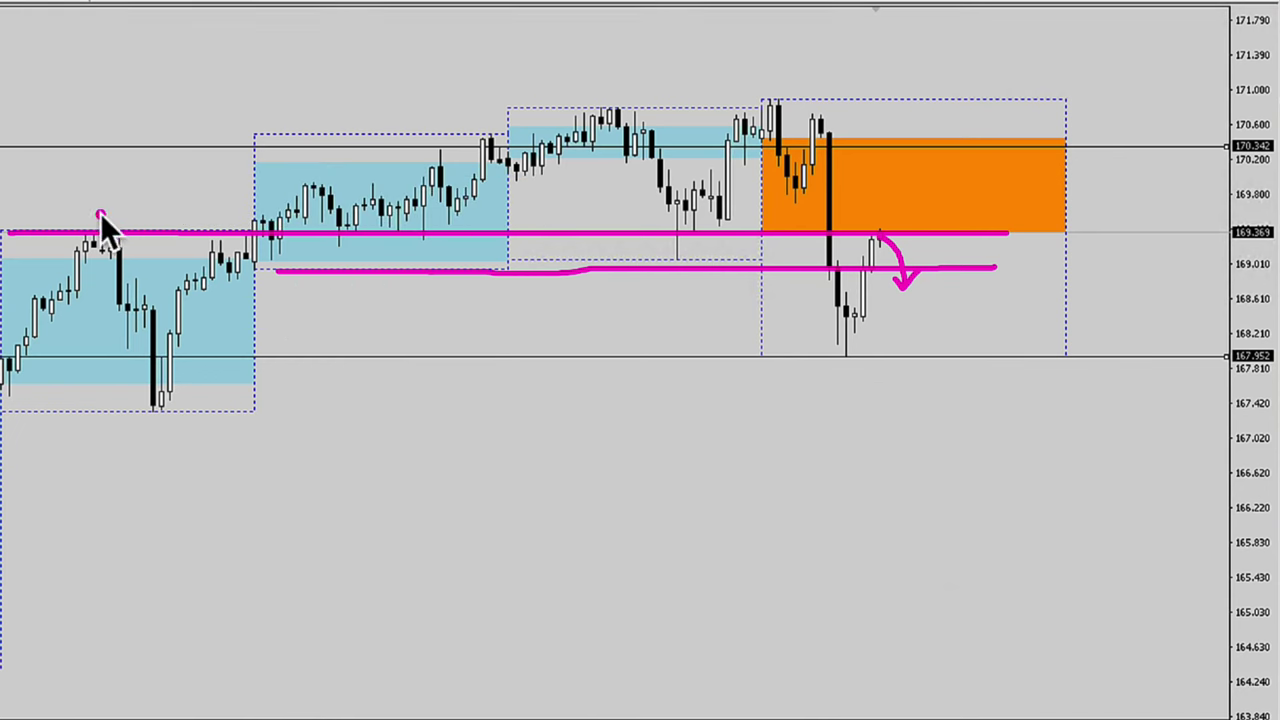
drag(113, 216, 150, 180)
drag(376, 296, 366, 314)
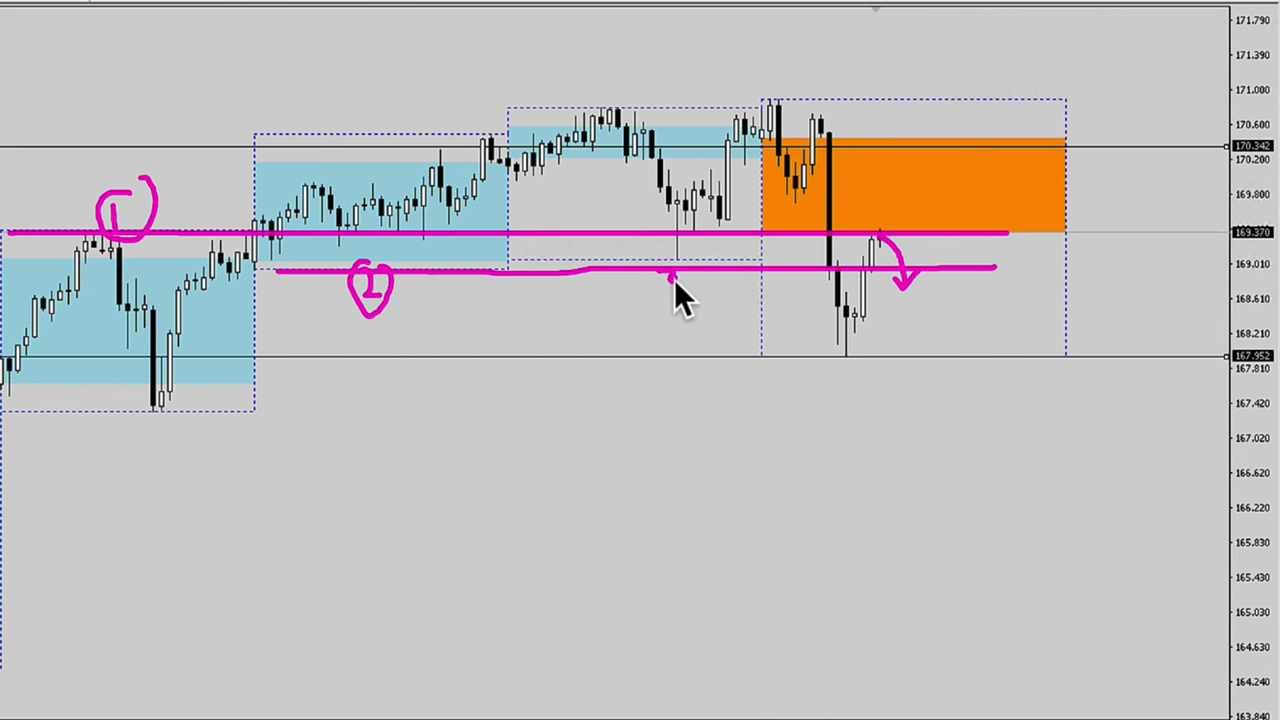
drag(677, 262, 714, 300)
click(621, 287)
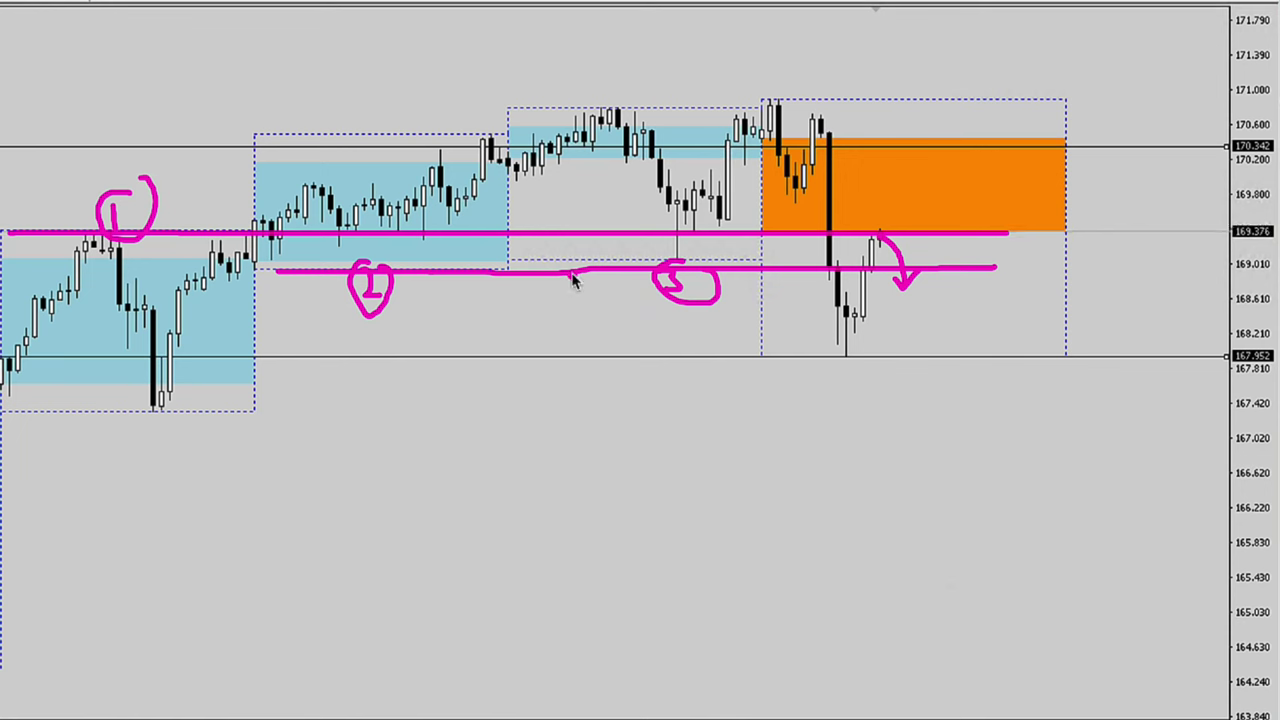
key(e)
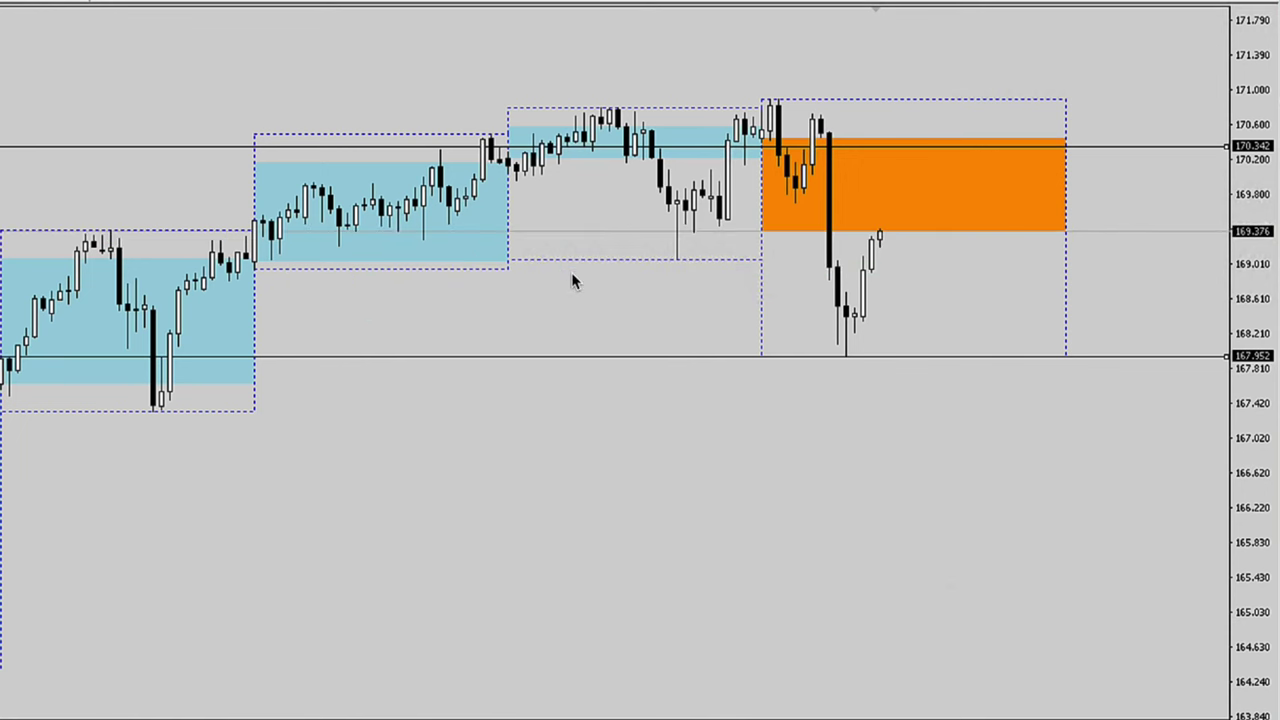